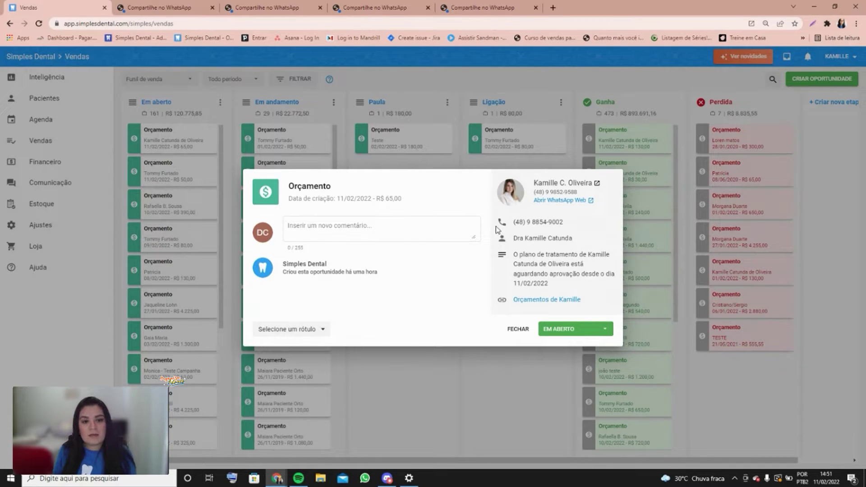
Add the comment "paciente negociou o valor de 500,00 de entrada e o restante em boleto." to the R$ 65,00 opportunity and close it
left_click(401, 230)
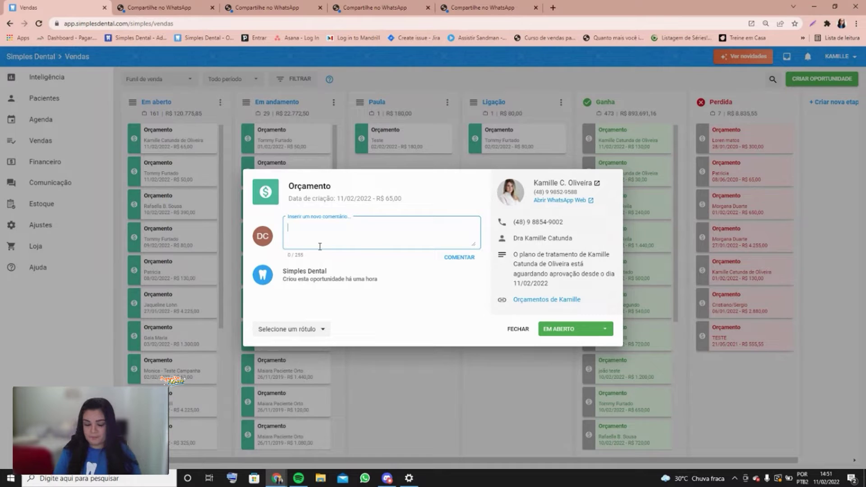
type("ciente ne")
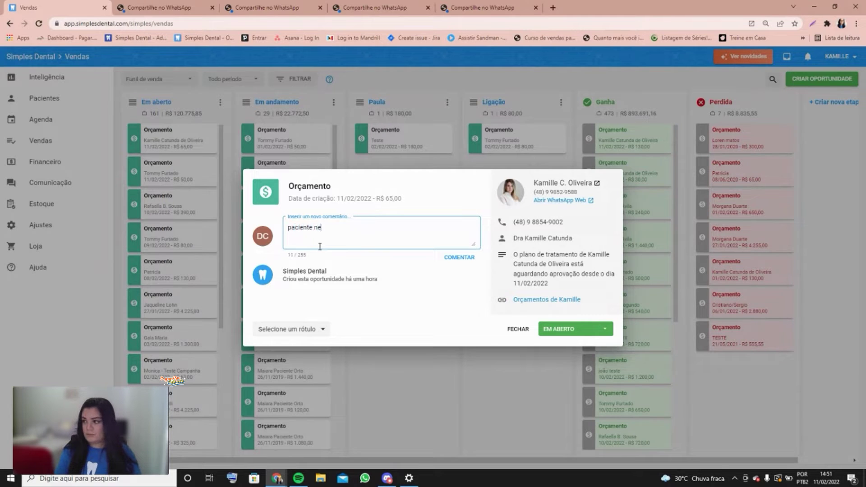
type("gociou o valor de 500,00 de entrada eo")
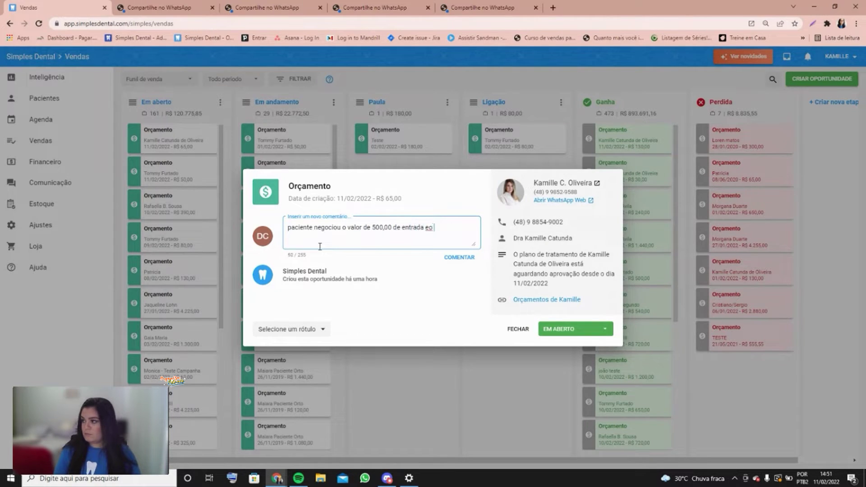
type("restante em boleto.")
left_click(466, 266)
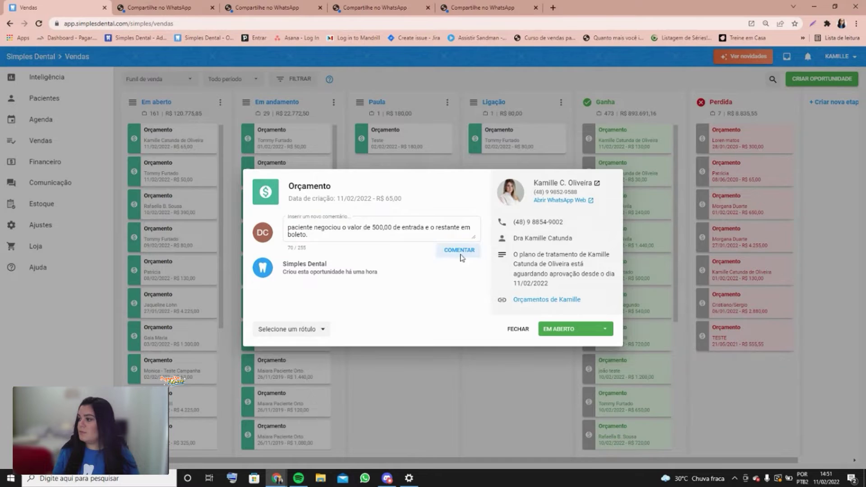
left_click(460, 252)
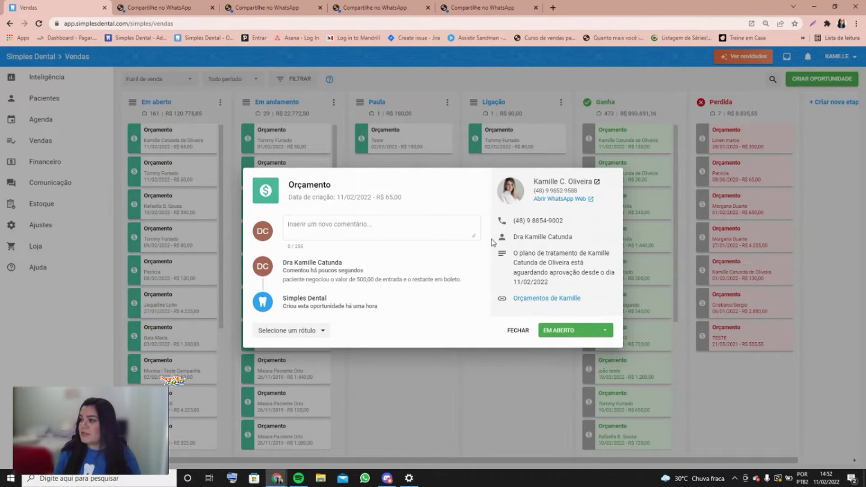
left_click(569, 331)
left_click(560, 331)
left_click(519, 330)
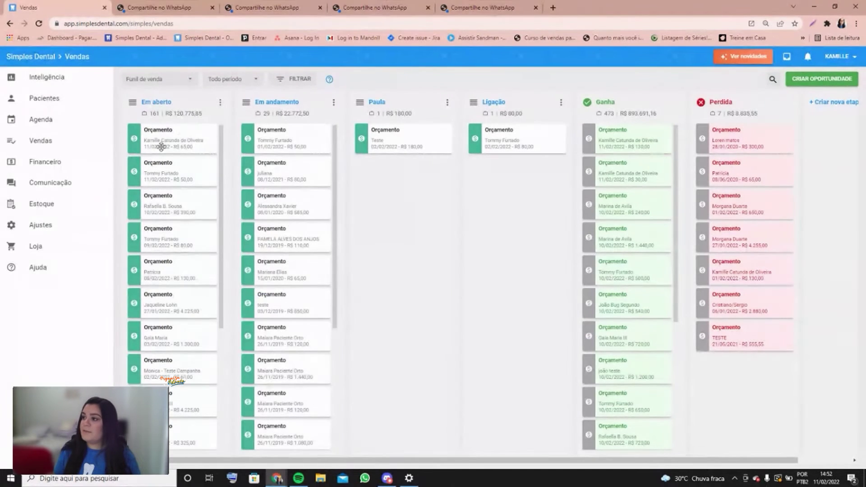
Move the R$ 65,00 budget from Em aberto to Em andamento, and the 01/02/2022 R$ 50,00 budget to Ganha, approving it
left_click_drag(152, 136, 280, 202)
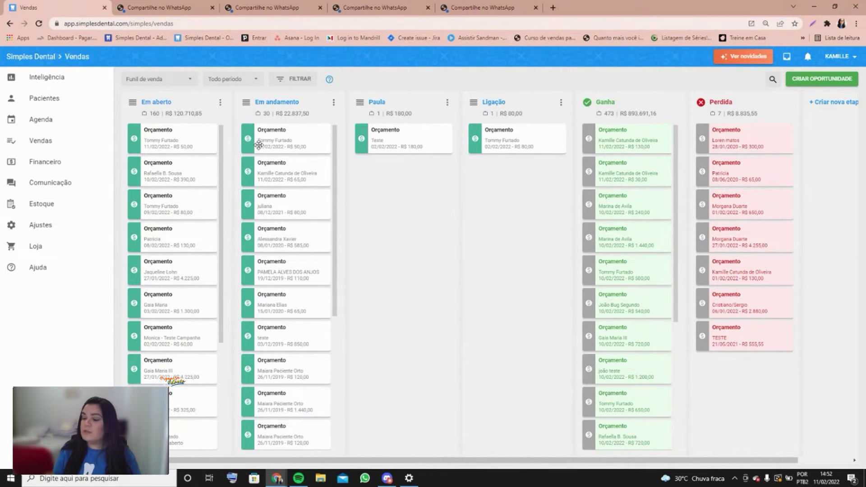
left_click_drag(273, 133, 641, 130)
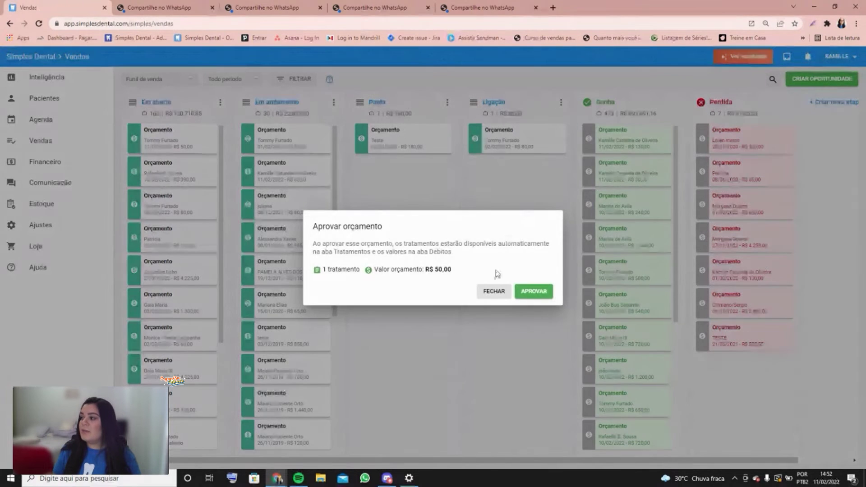
left_click(533, 293)
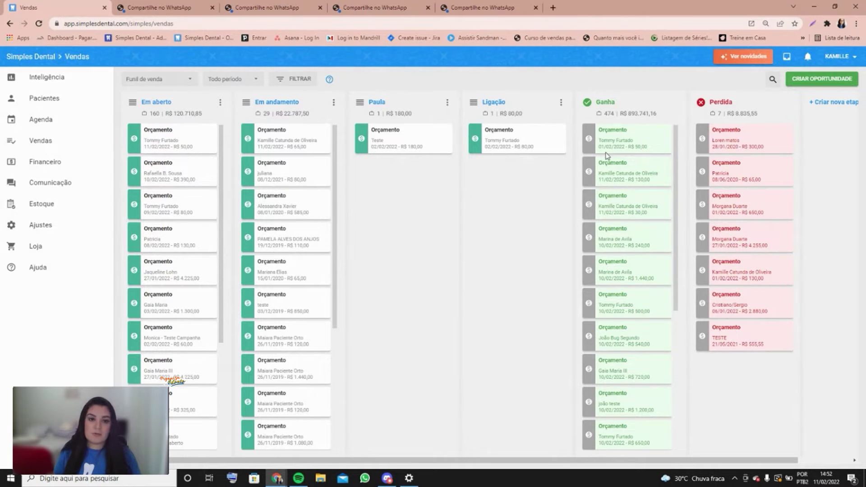
Move the R$ 65,00 budget to Perdida with reason "Desistiu por motivos financeiros" and details "paciente não pode neste momento, devo retornar em 6 meses."
left_click_drag(285, 138, 728, 148)
left_click(383, 241)
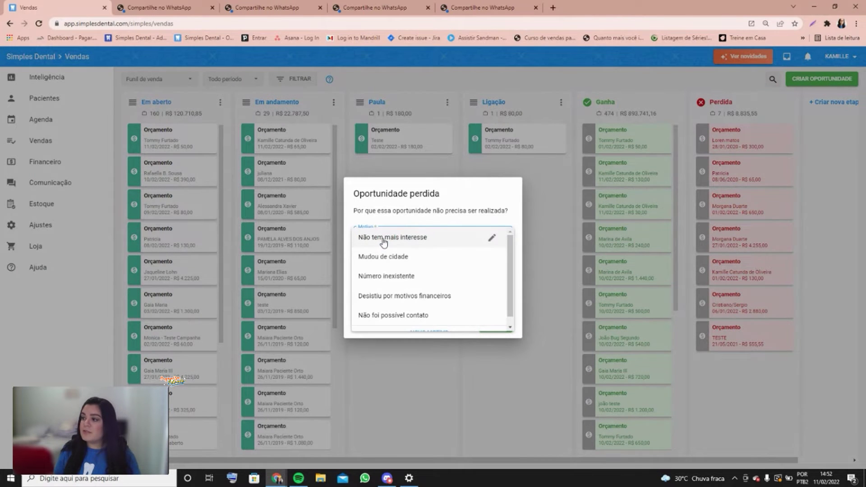
left_click(408, 298)
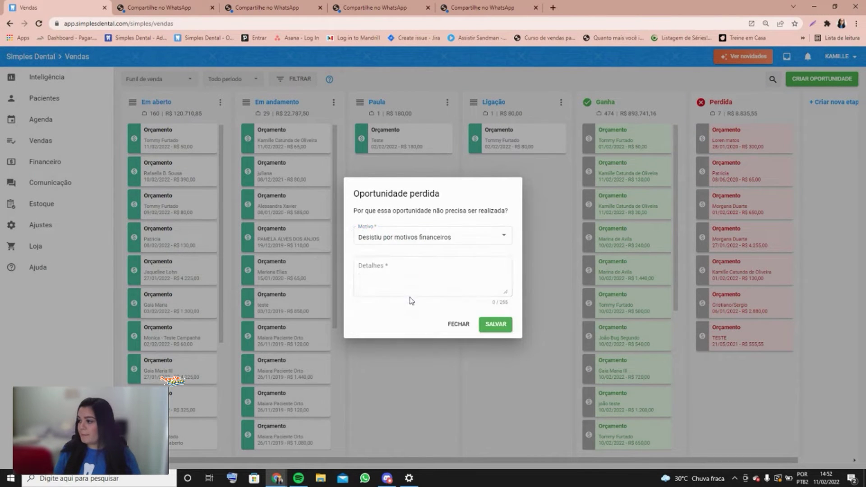
left_click(431, 265)
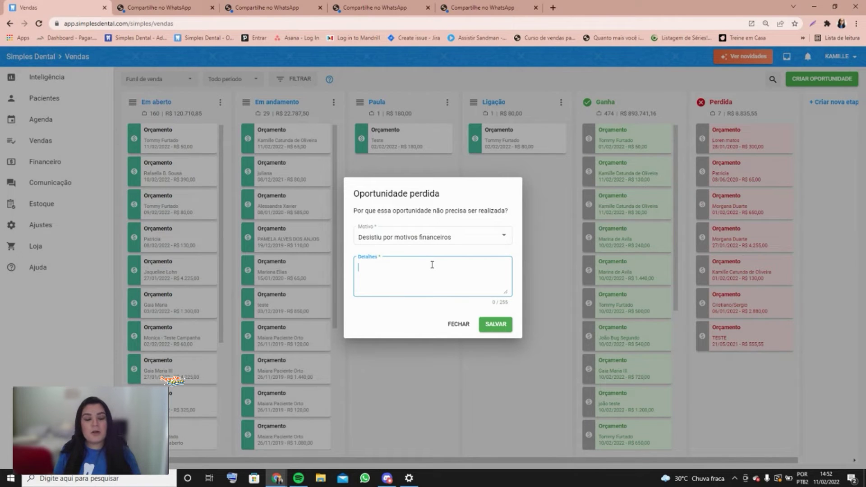
type("paciente n")
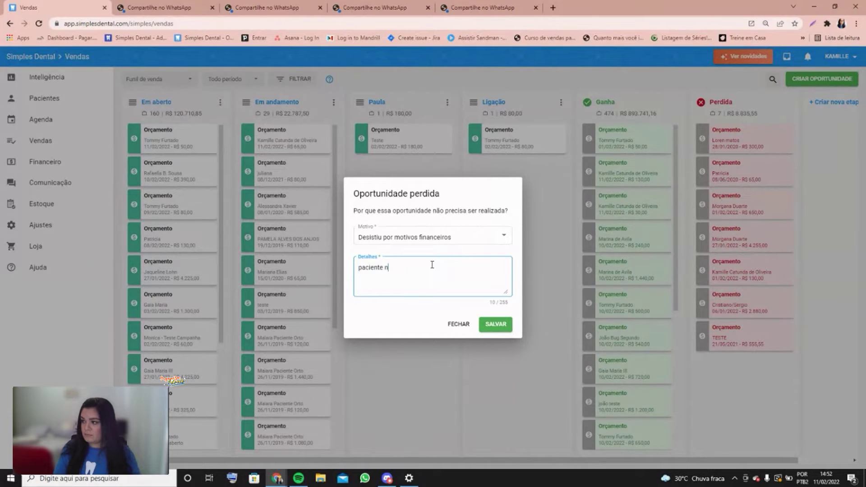
type("ão pode neste momento, ")
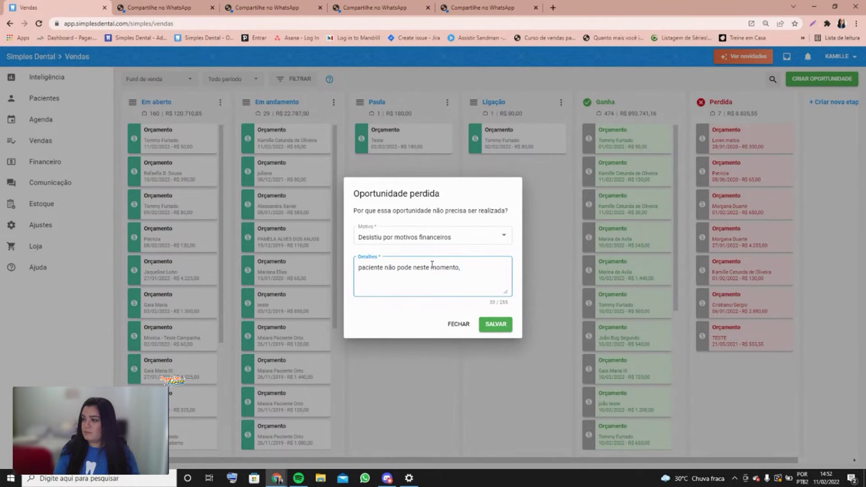
type("devo retornar em 6 meses.")
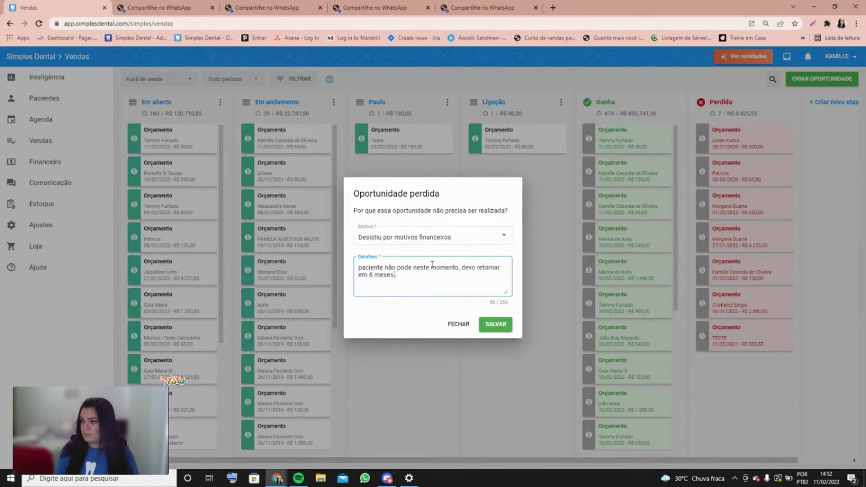
left_click(495, 325)
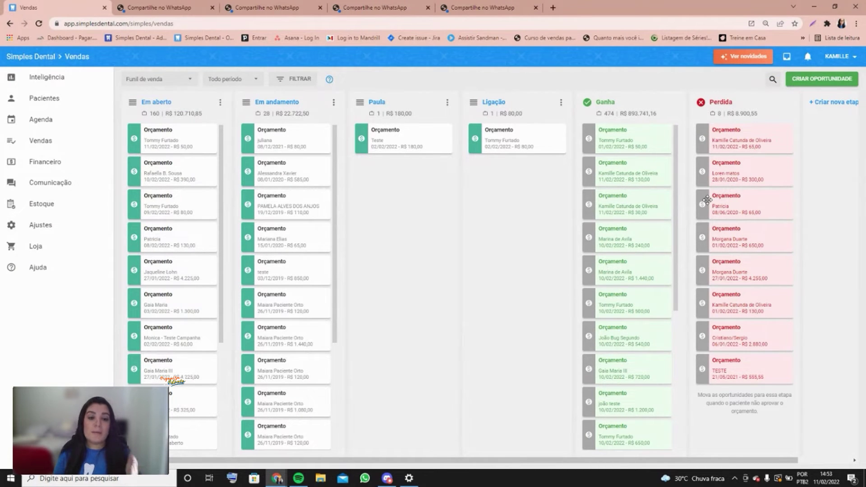
Examine the Em aberto stage's opportunity count and total value, and the details of its first budget
left_click_drag(708, 200, 389, 283)
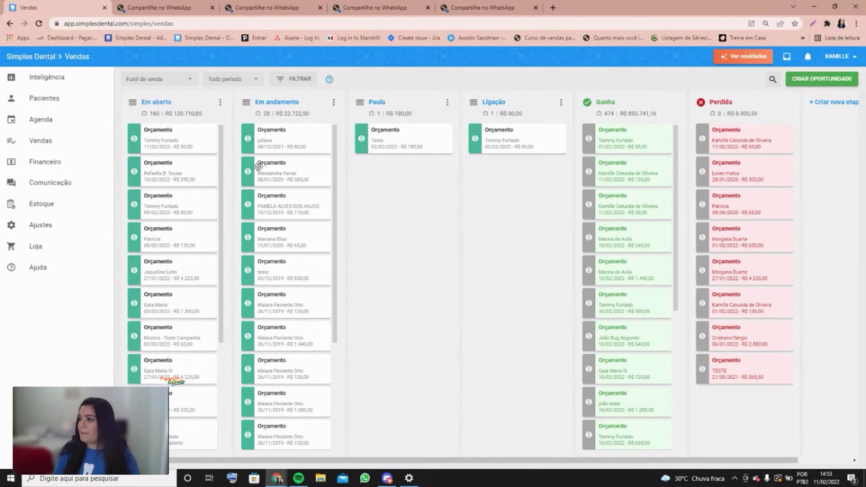
double_click(155, 113)
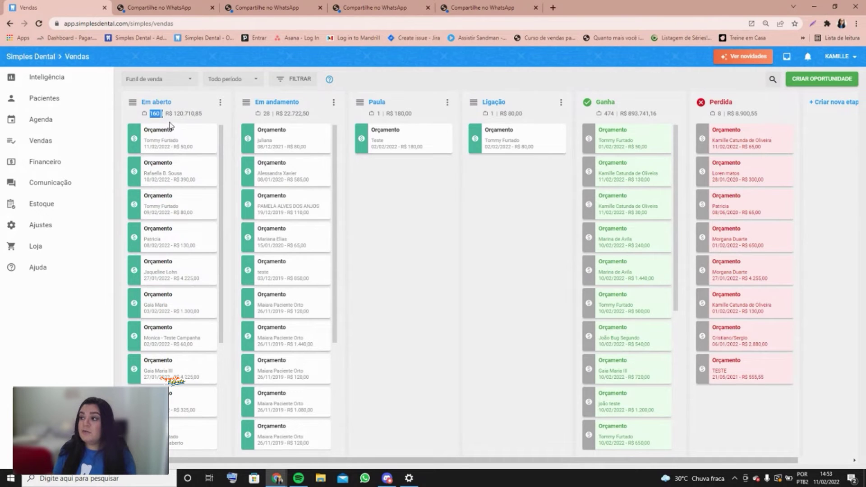
left_click_drag(167, 113, 209, 116)
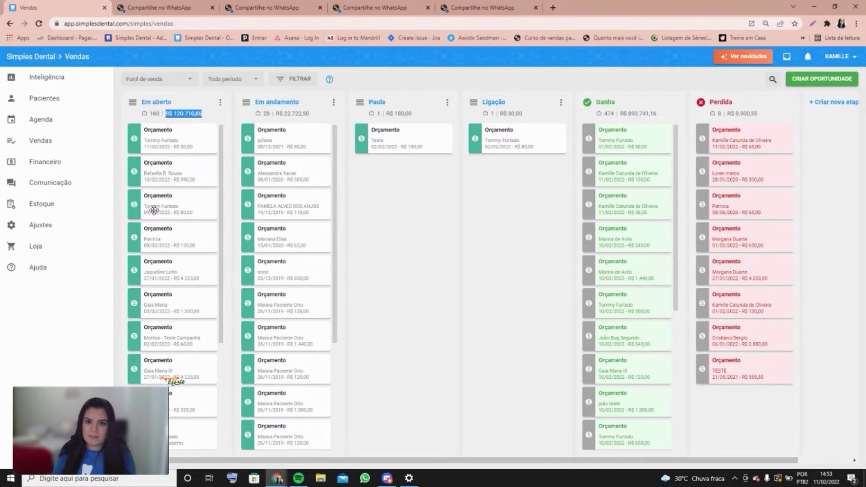
left_click(162, 138)
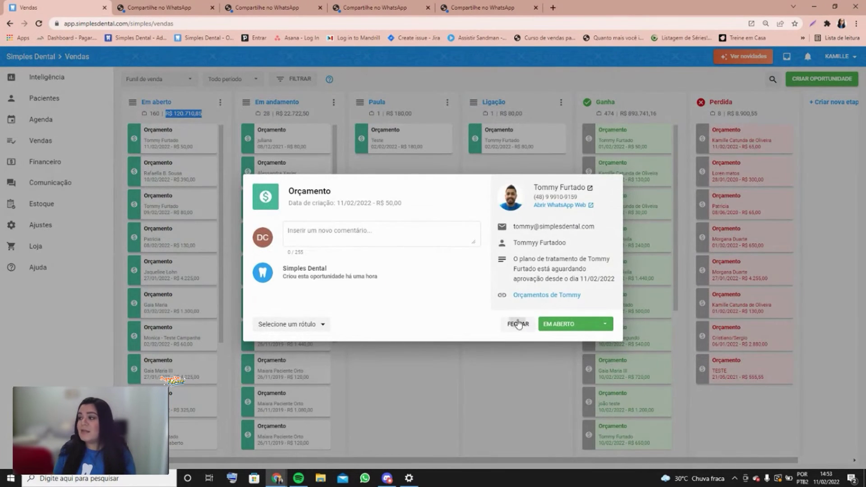
left_click(518, 323)
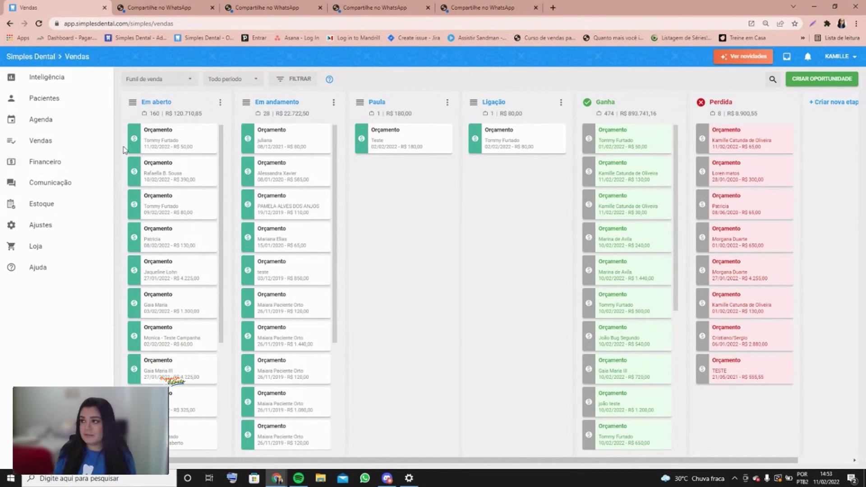
Switch to the Funil de agendamento and view the details of the 10/02/2022 cancelled appointment in Em aberto
left_click(170, 80)
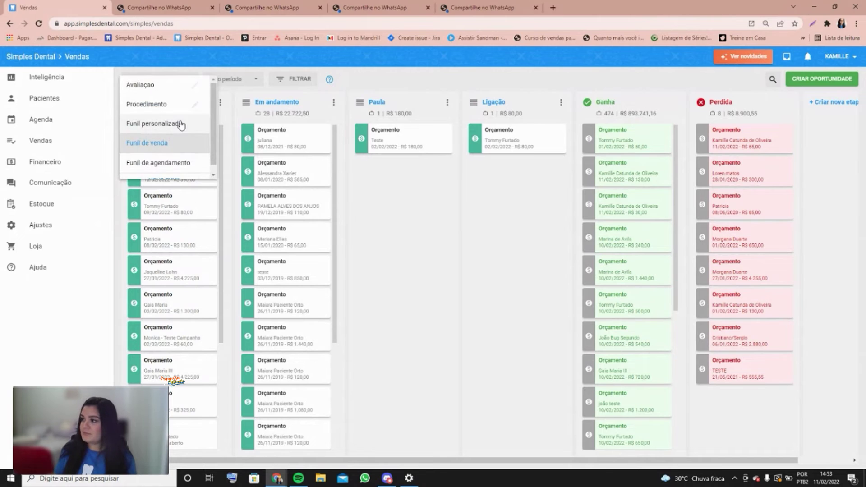
left_click(163, 163)
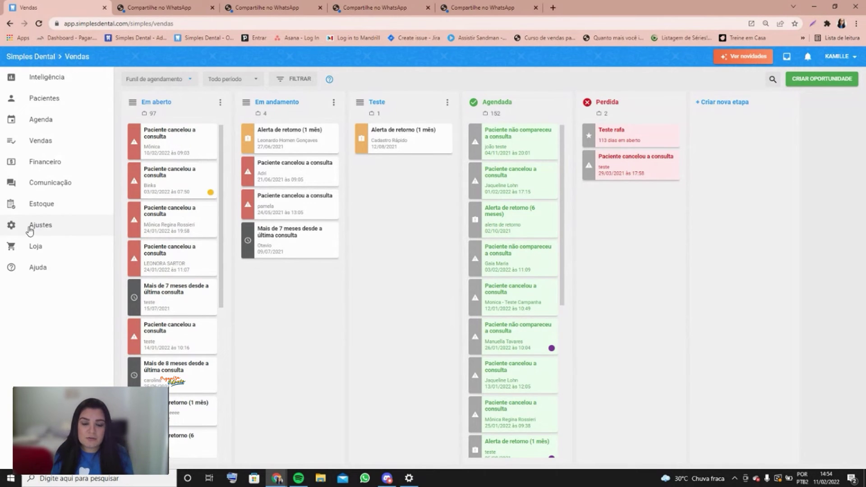
left_click(176, 145)
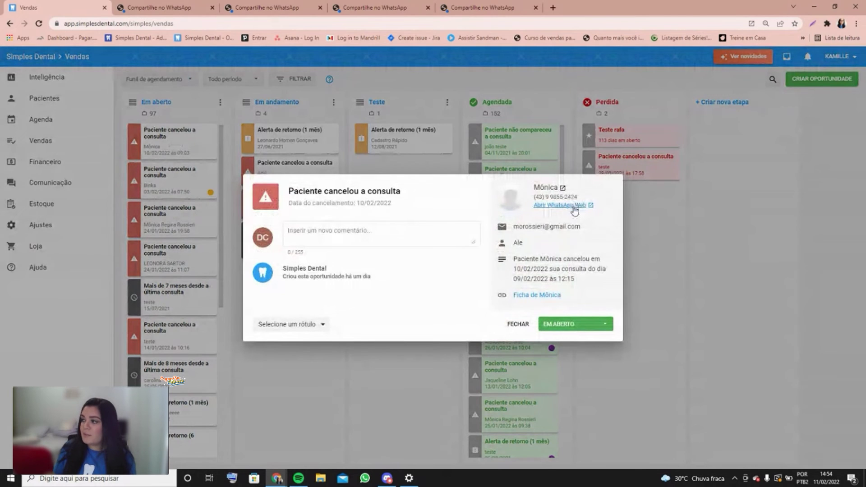
left_click(357, 234)
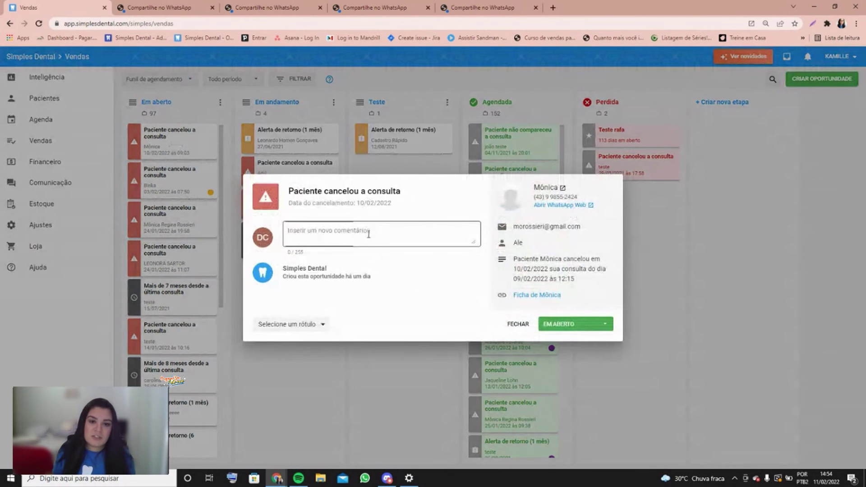
left_click(517, 325)
Try moving the 10/02/2022 cancelled appointment to Agendada with a new booking, and to Perdida, dismissing both forms without saving
left_click_drag(167, 137, 486, 131)
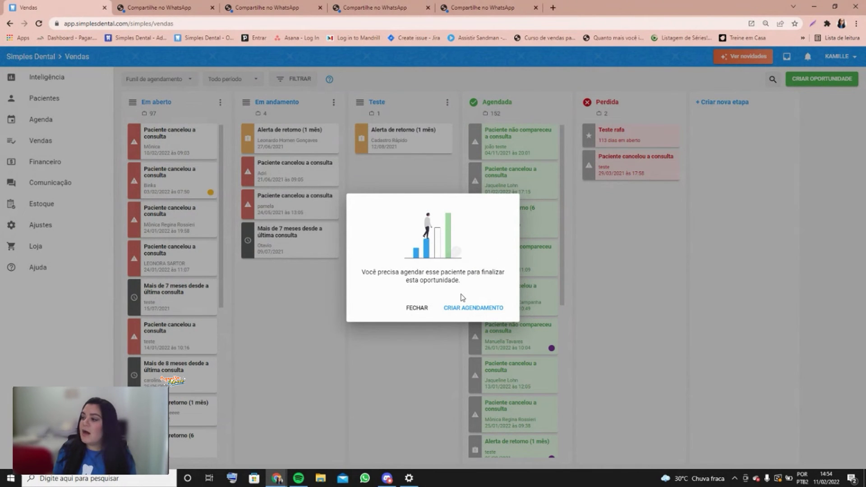
left_click(479, 309)
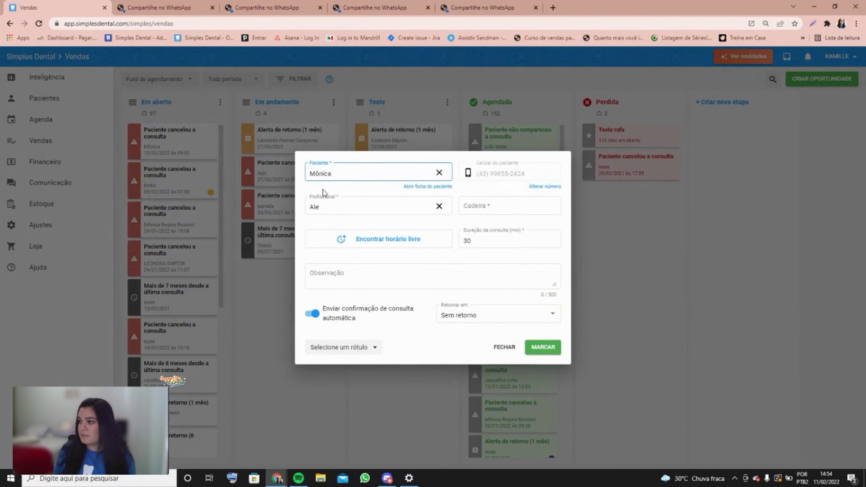
left_click(504, 348)
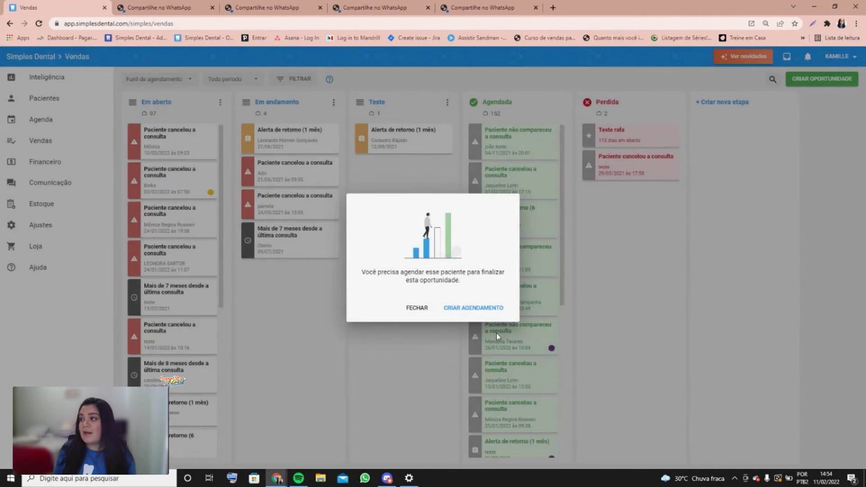
left_click(416, 308)
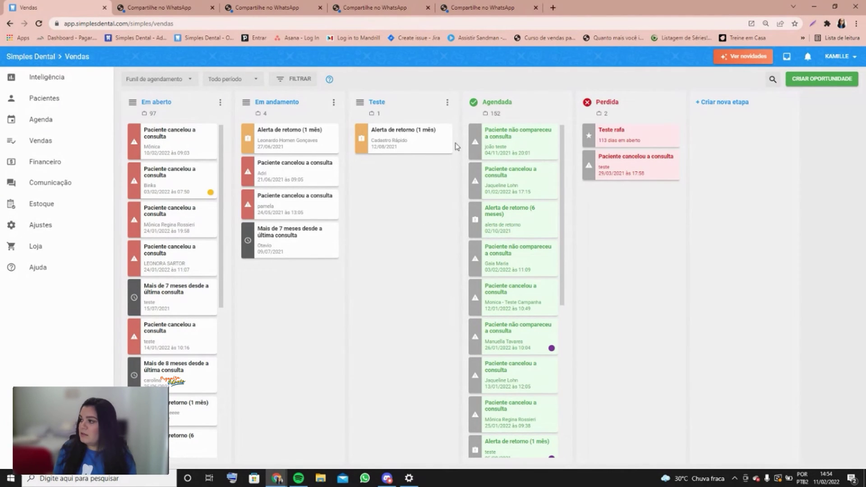
left_click_drag(183, 135, 645, 153)
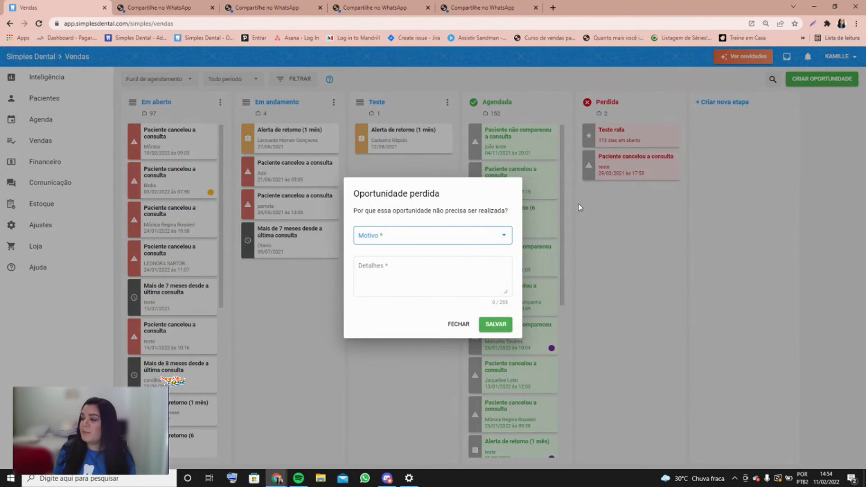
left_click(456, 325)
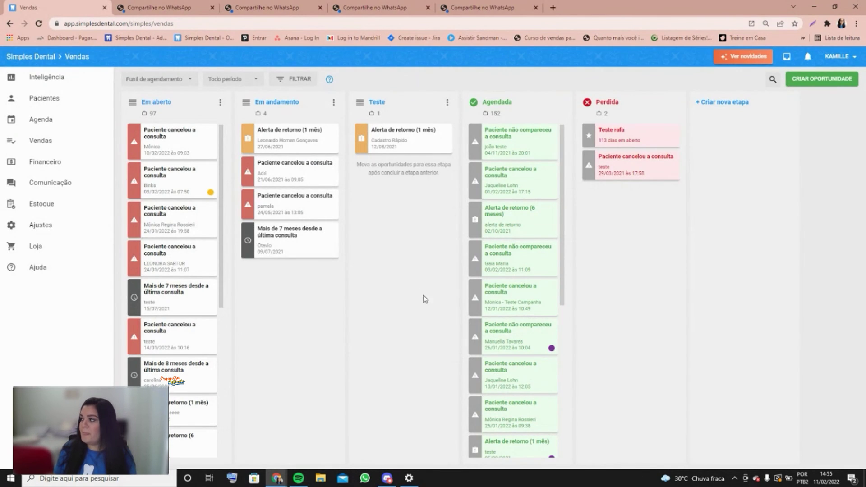